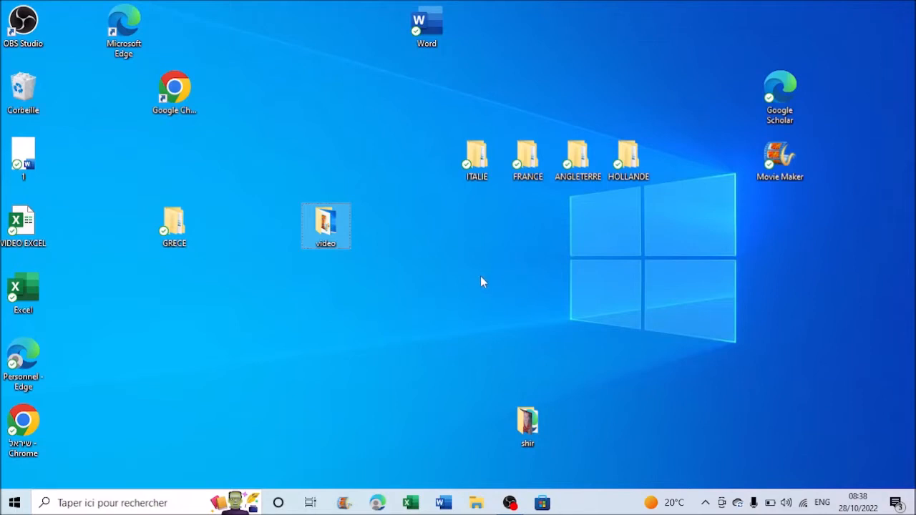
Open the recent workbook VIDEO EXCEL in Excel
left_click(415, 511)
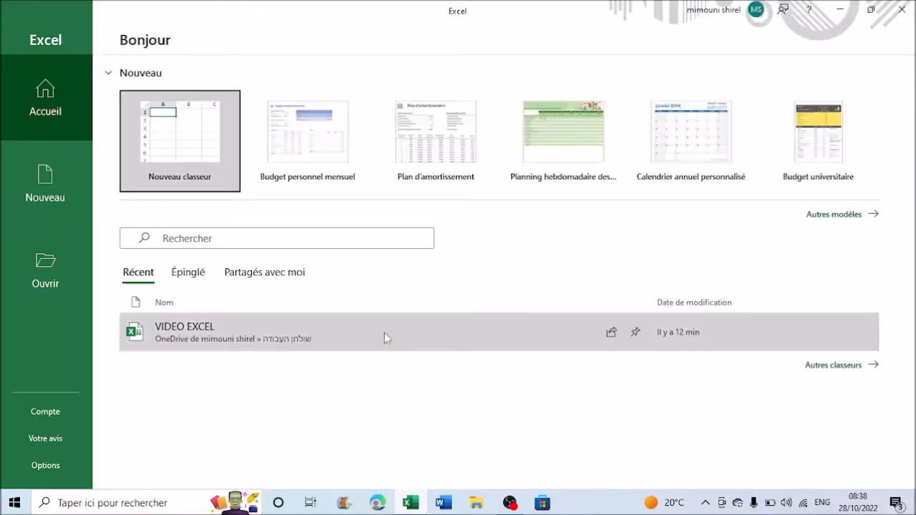
left_click(232, 337)
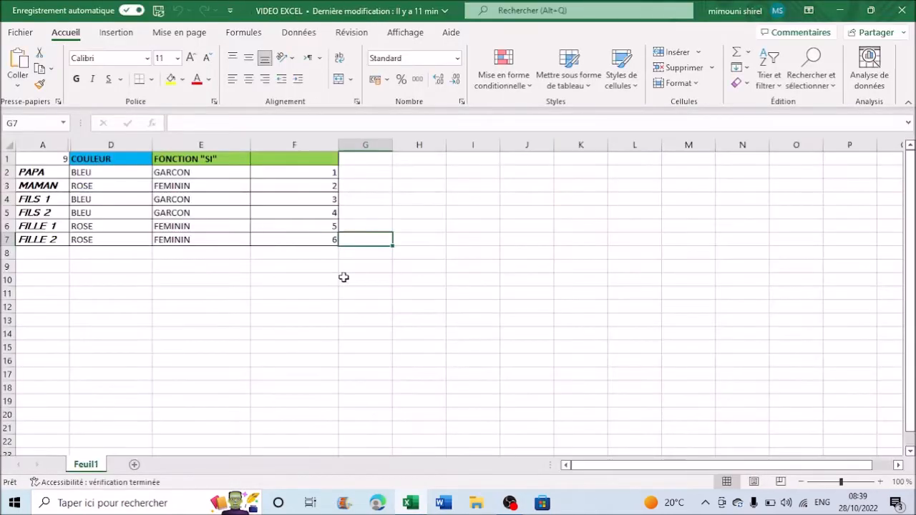
left_click(462, 260)
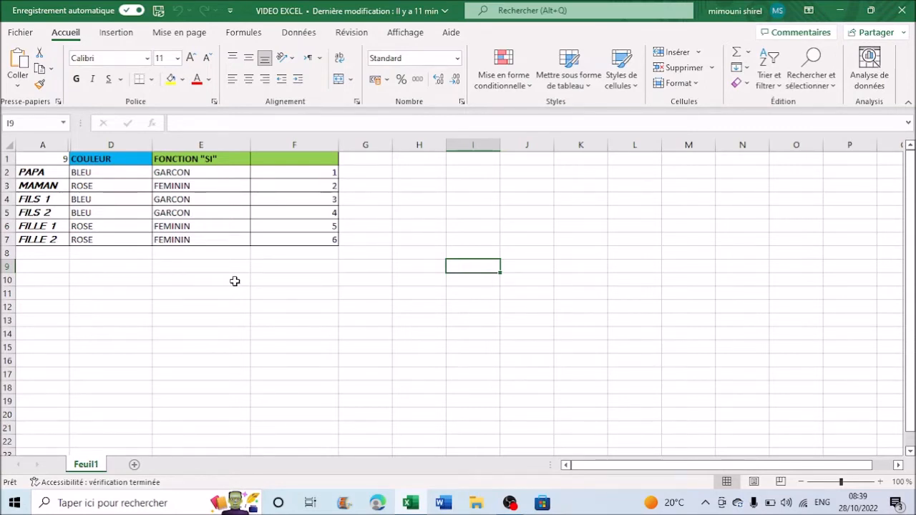
left_click(235, 282)
right_click(235, 282)
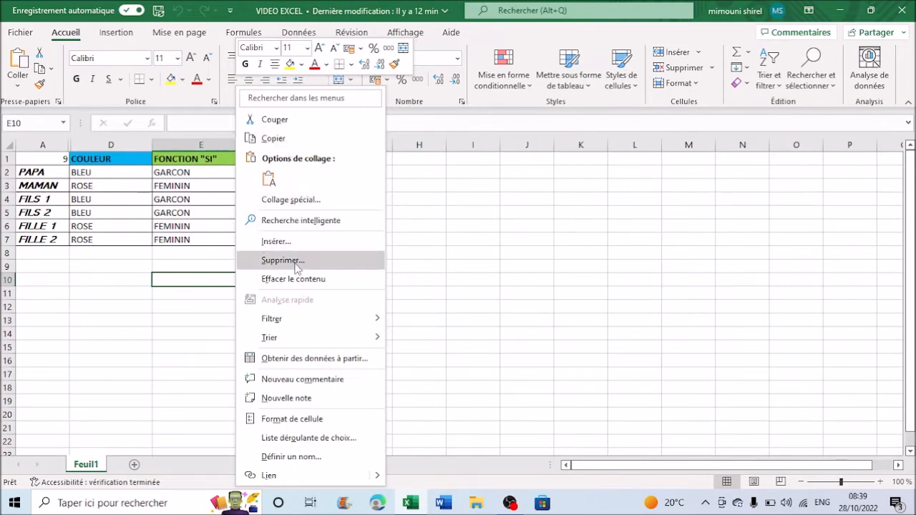
key("Escape")
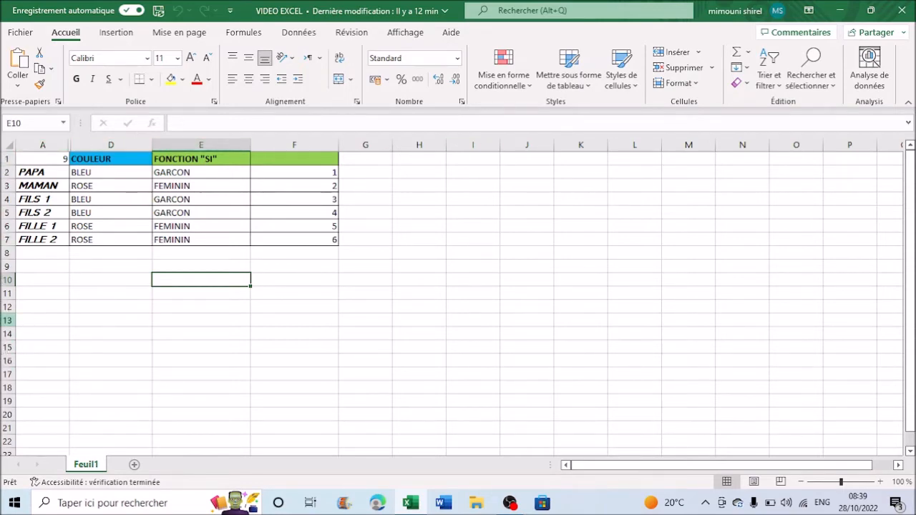
Insert a blank column E between the COULEUR and FONCTION "SI" columns
left_click(204, 146)
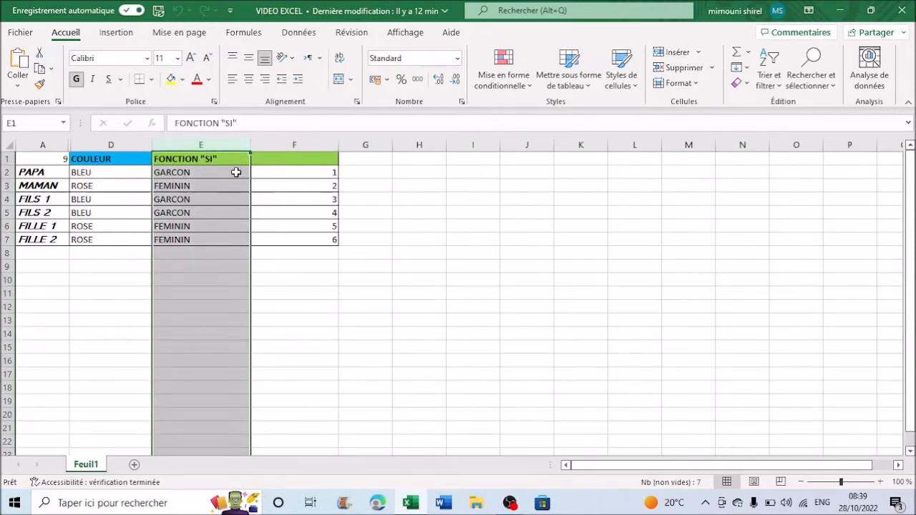
left_click(183, 197)
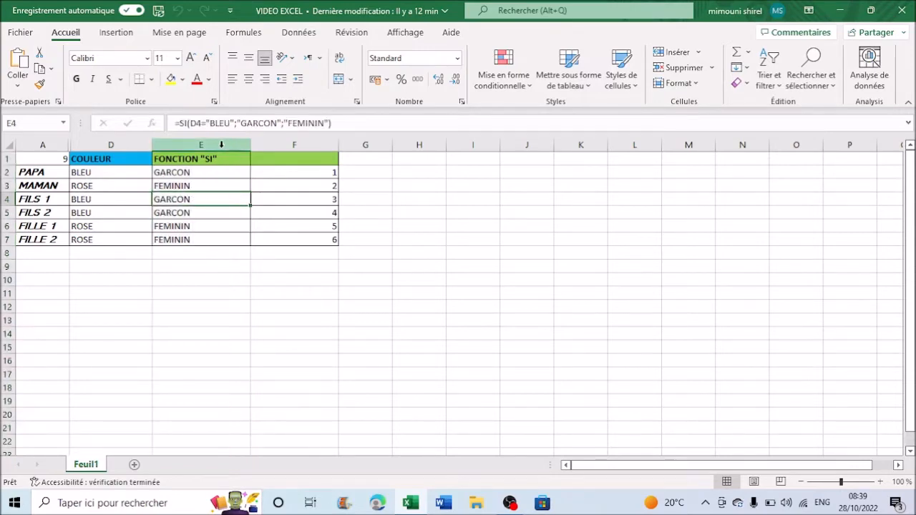
left_click(221, 145)
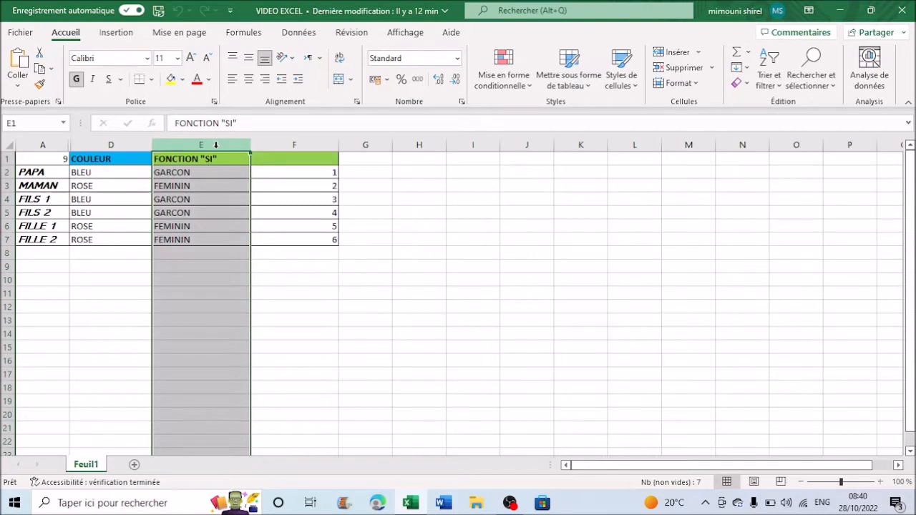
right_click(216, 146)
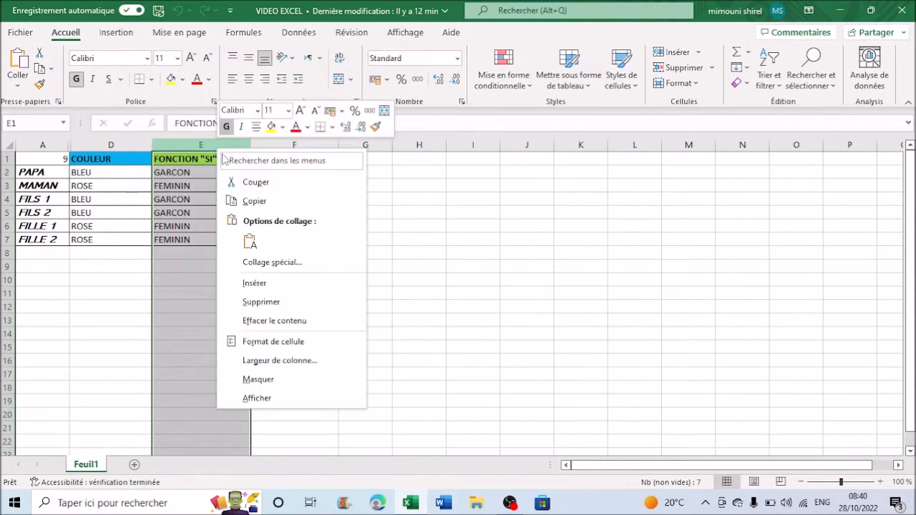
left_click(266, 284)
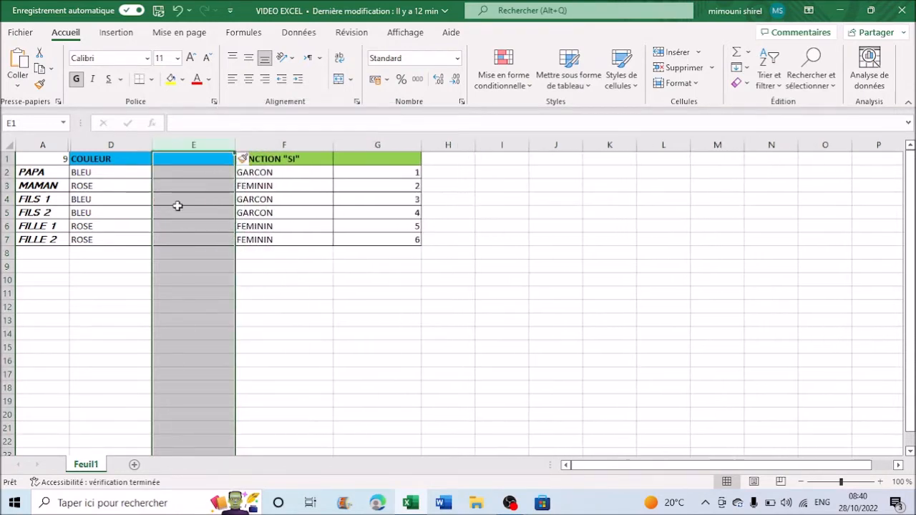
left_click(263, 282)
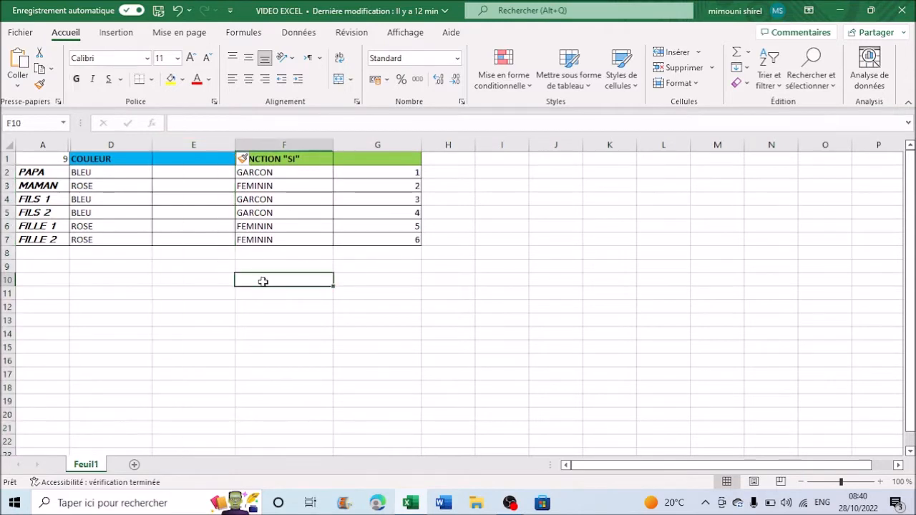
Enter the sample text HGHFGH in E3 and FDGFDFGD in E5 of the inserted column
left_click(203, 182)
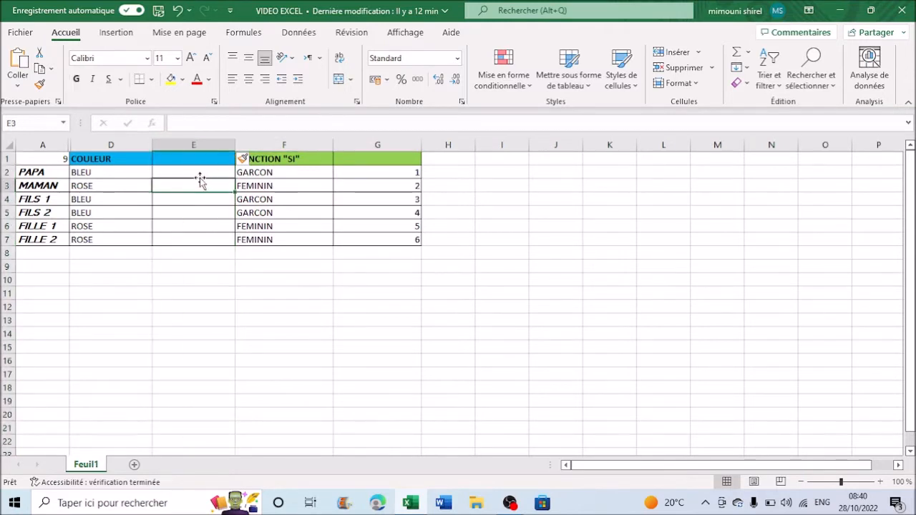
type("HGHFGH")
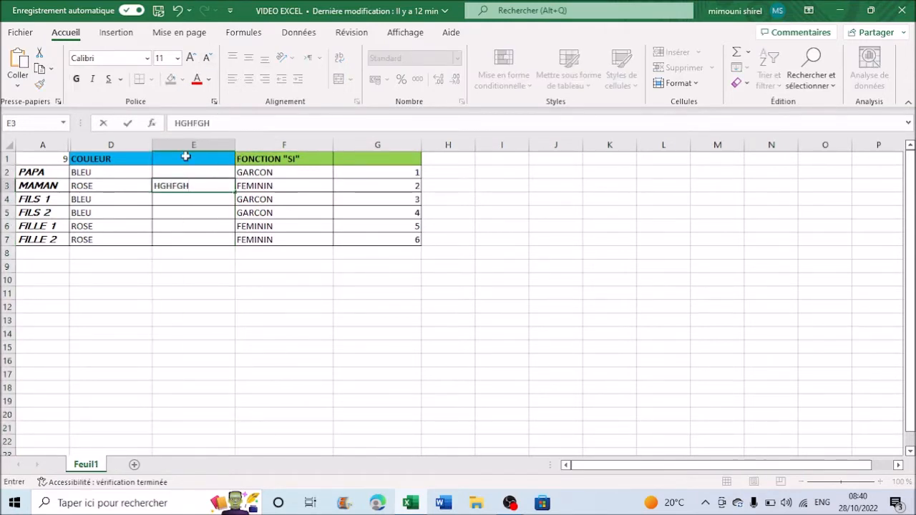
left_click(214, 211)
type("FDGFDFGD")
left_click(248, 317)
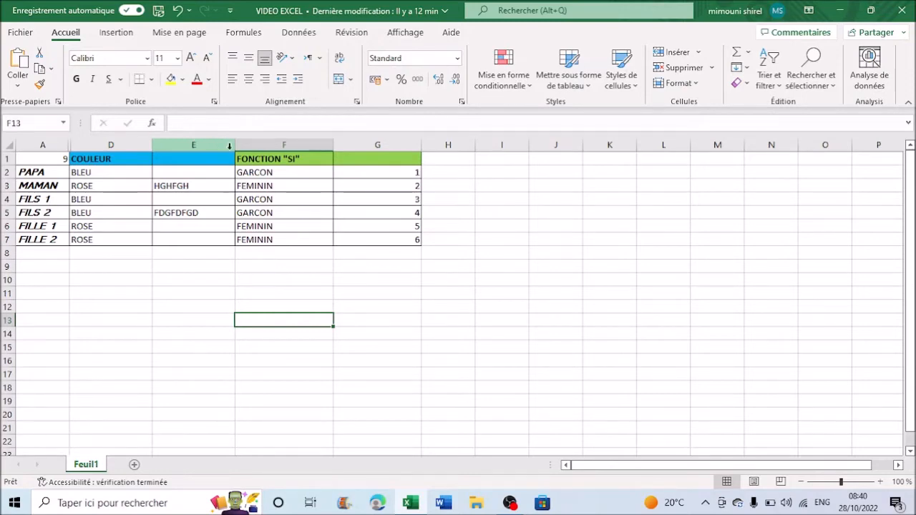
Delete the inserted column E together with its sample text
left_click(205, 140)
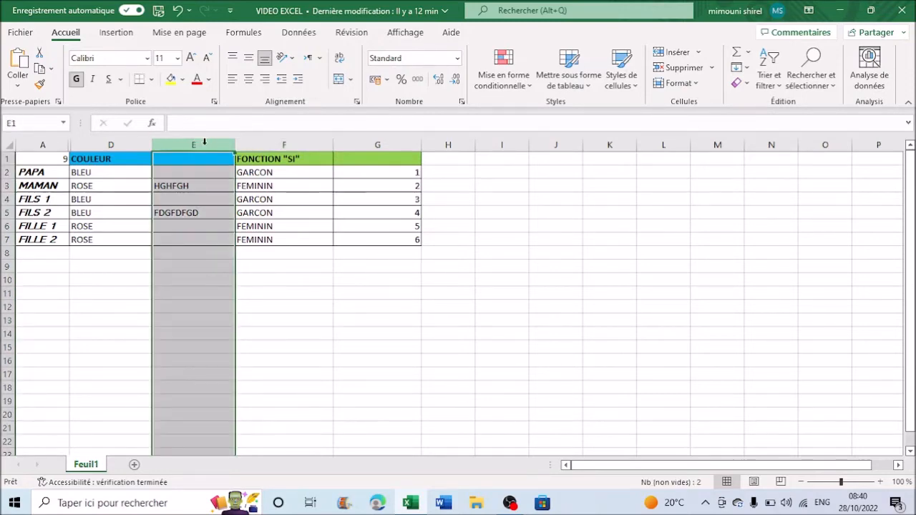
right_click(205, 141)
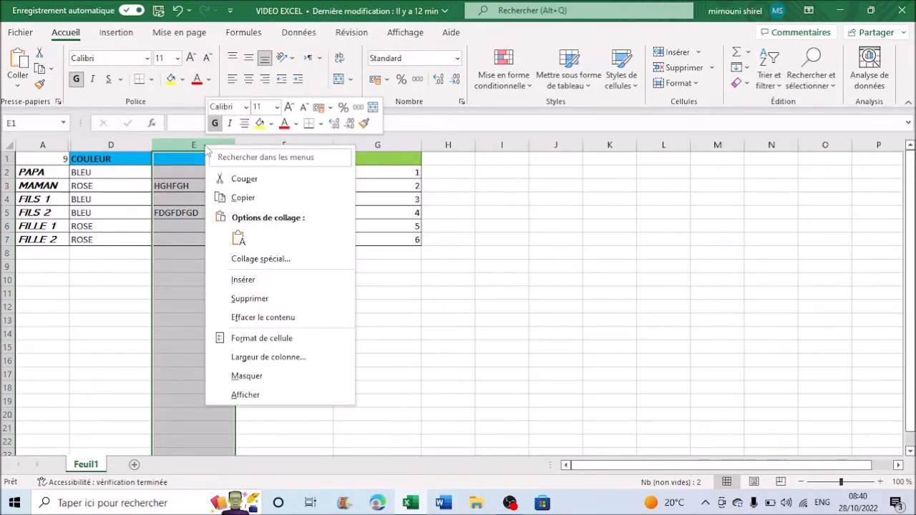
left_click(263, 299)
left_click(264, 282)
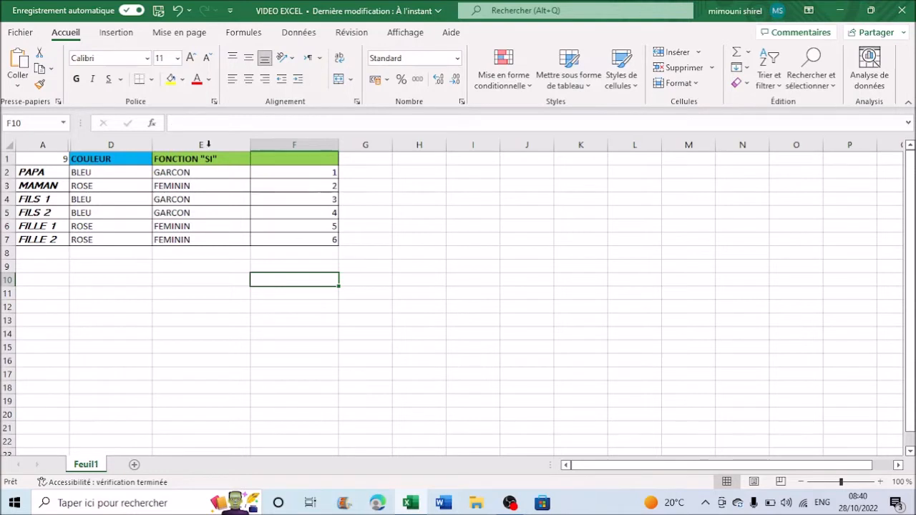
left_click(107, 267)
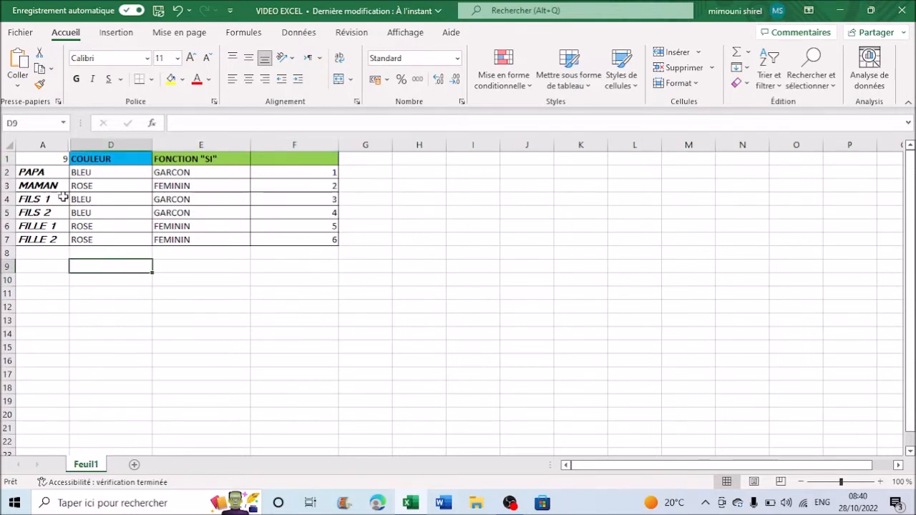
Insert a blank row above the MAMAN row and enter HGDD in its first cell, A3
left_click(6, 186)
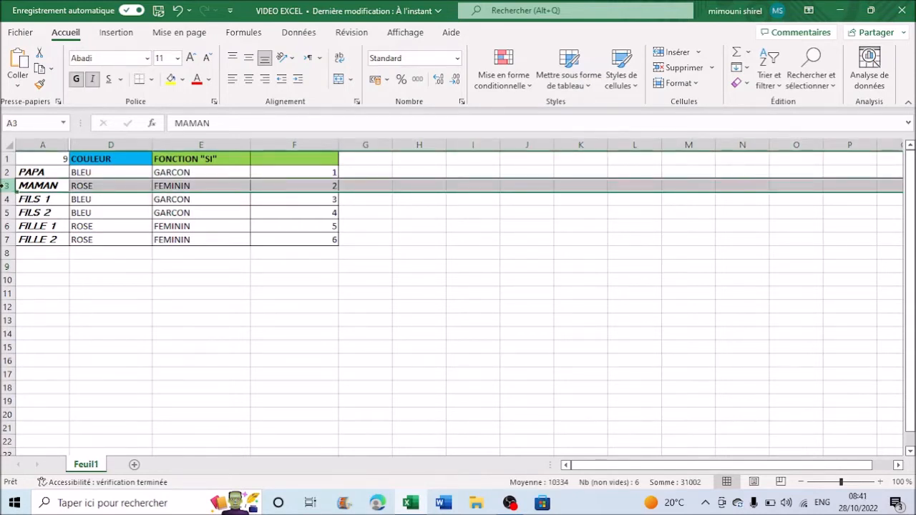
right_click(4, 185)
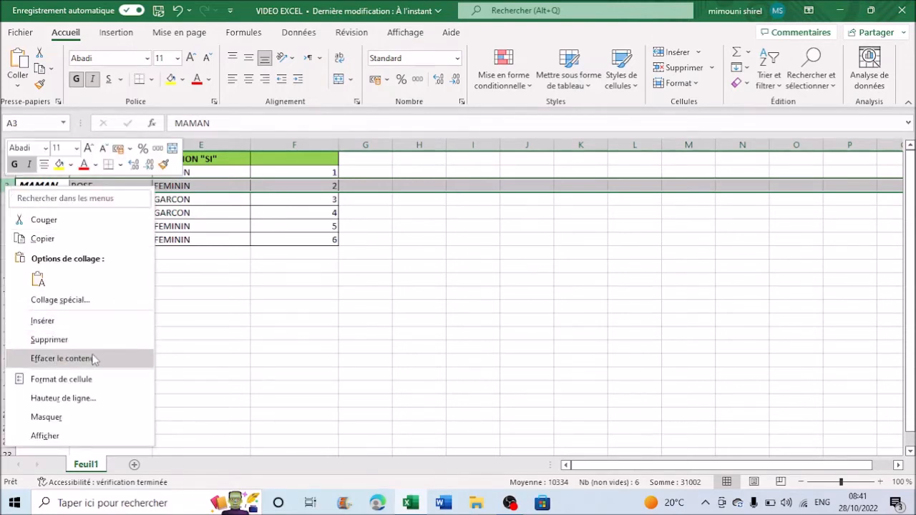
left_click(71, 325)
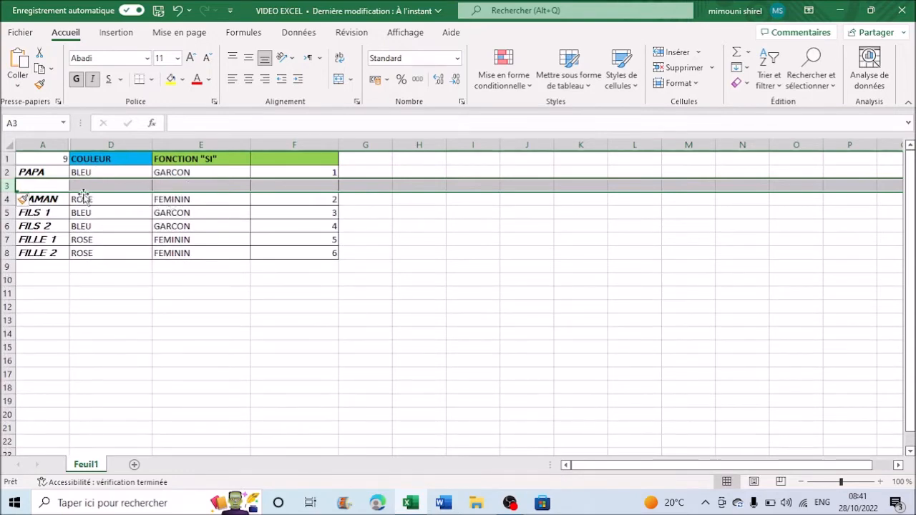
left_click(54, 185)
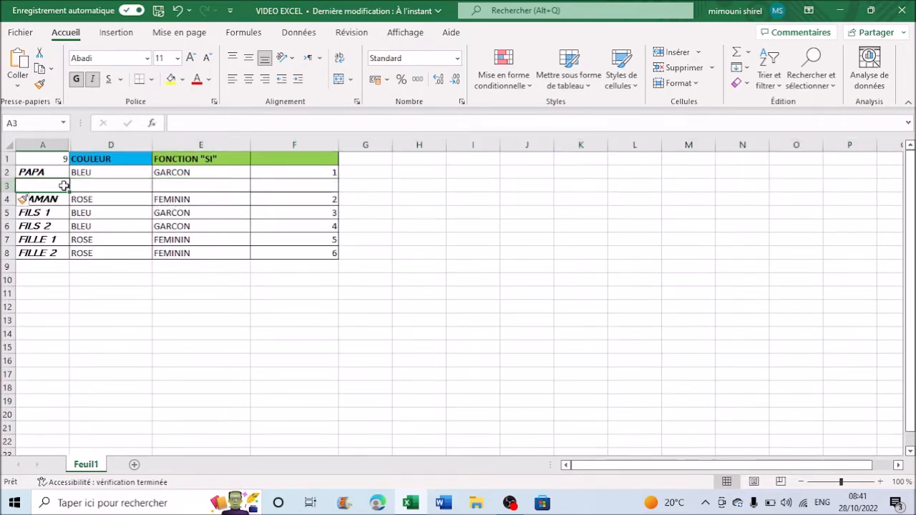
type("HGDD")
left_click_drag(72, 299, 73, 307)
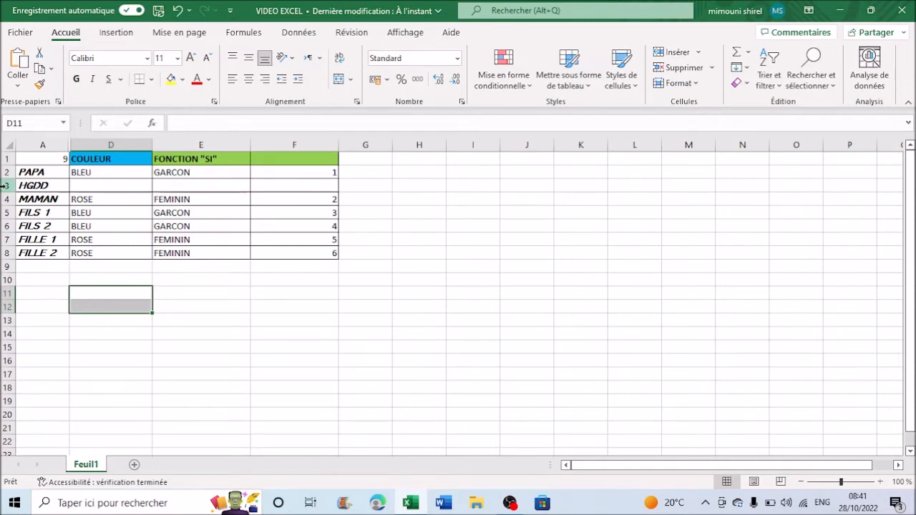
Delete row 3, which holds the sample entry HGDD
left_click(5, 185)
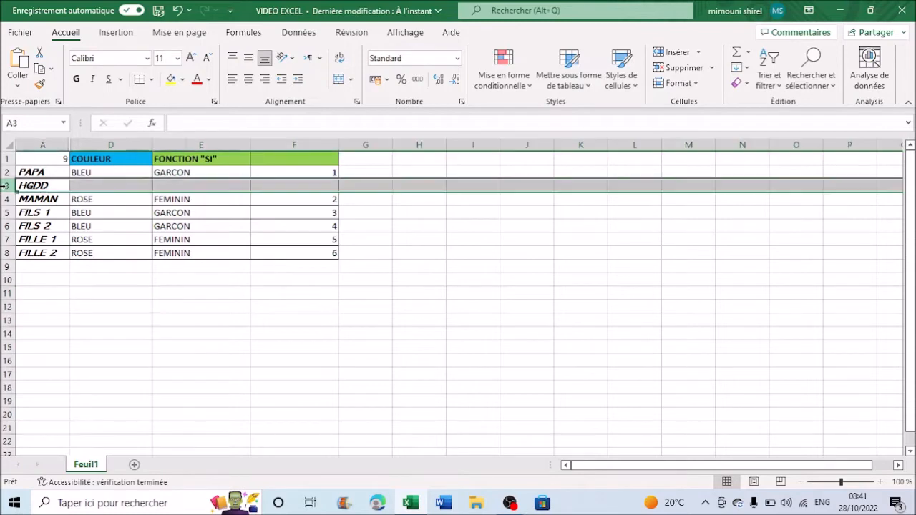
right_click(5, 187)
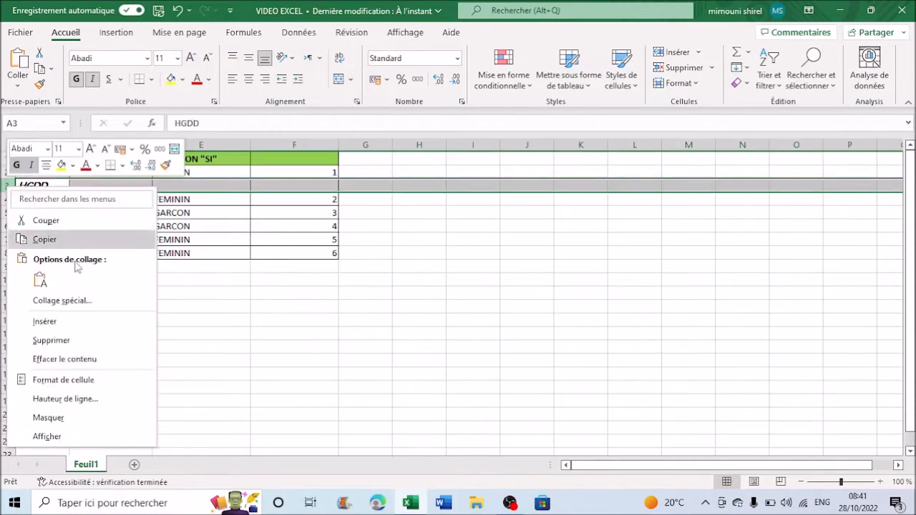
left_click(71, 340)
left_click(118, 282)
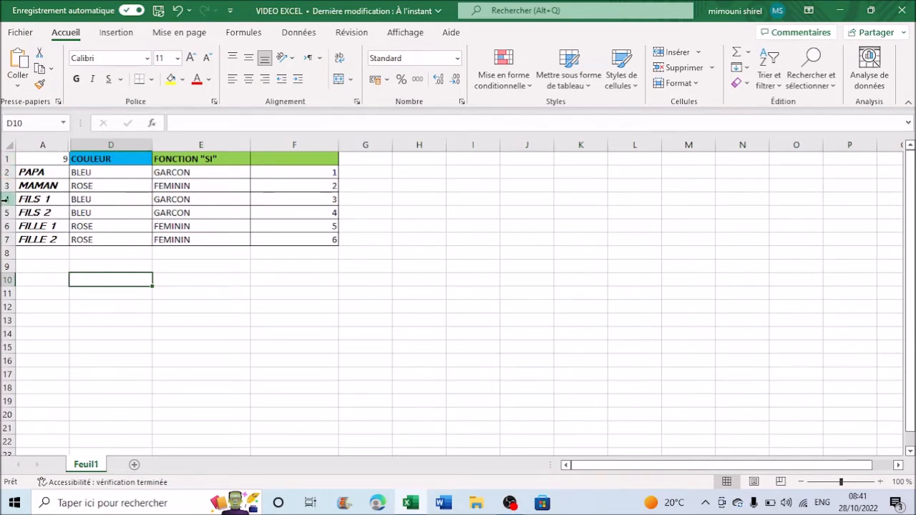
Replace the PAPA colour in D2 with GDFGFDDFDFFDF and try to set its font size to 22
left_click(106, 177)
type("GDFGFDDFDFFDF")
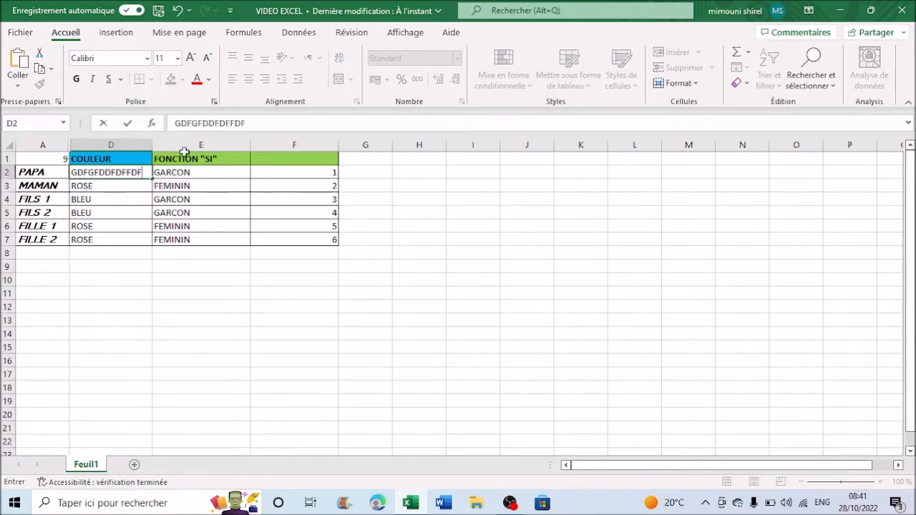
left_click(178, 58)
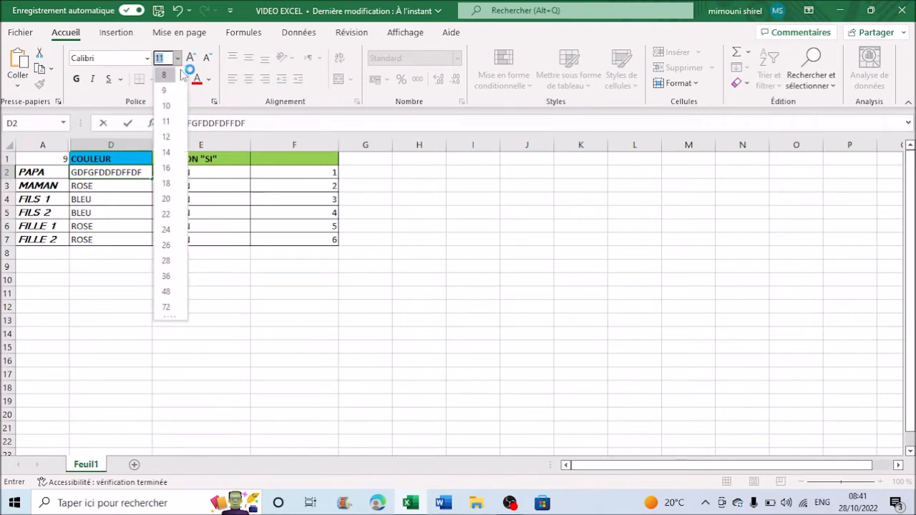
left_click(165, 213)
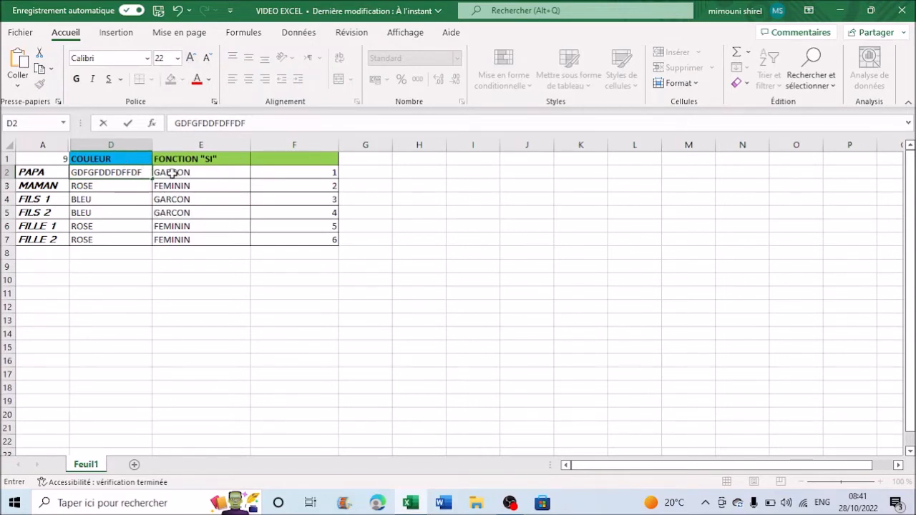
key("Return")
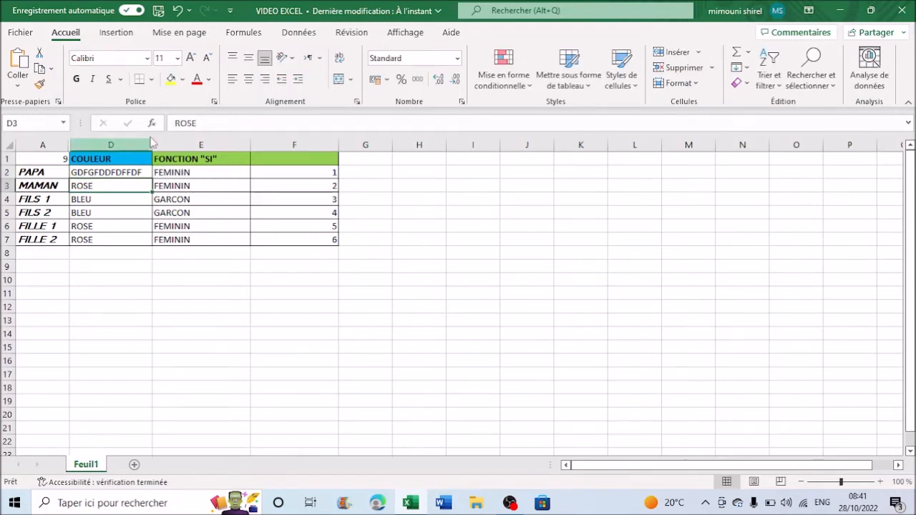
Enlarge the height of row 2, the PAPA row, to roughly double
left_click(123, 172)
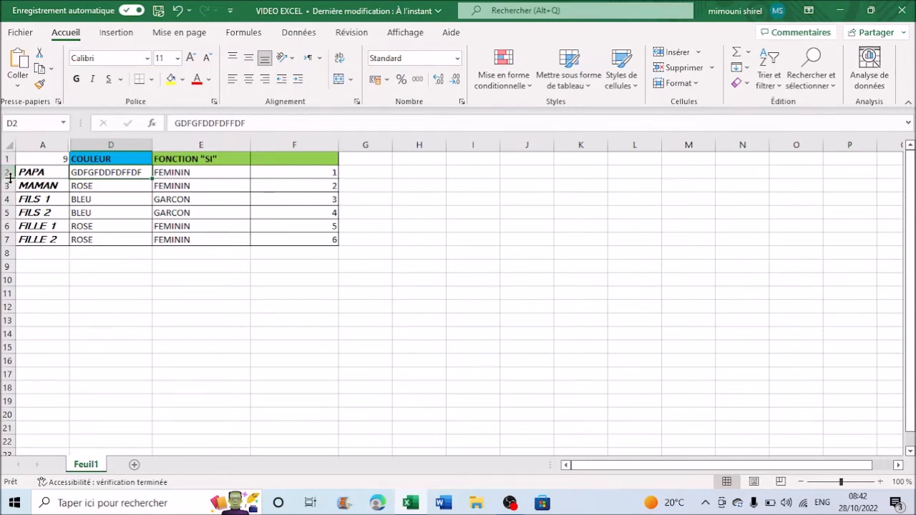
left_click_drag(10, 178, 9, 196)
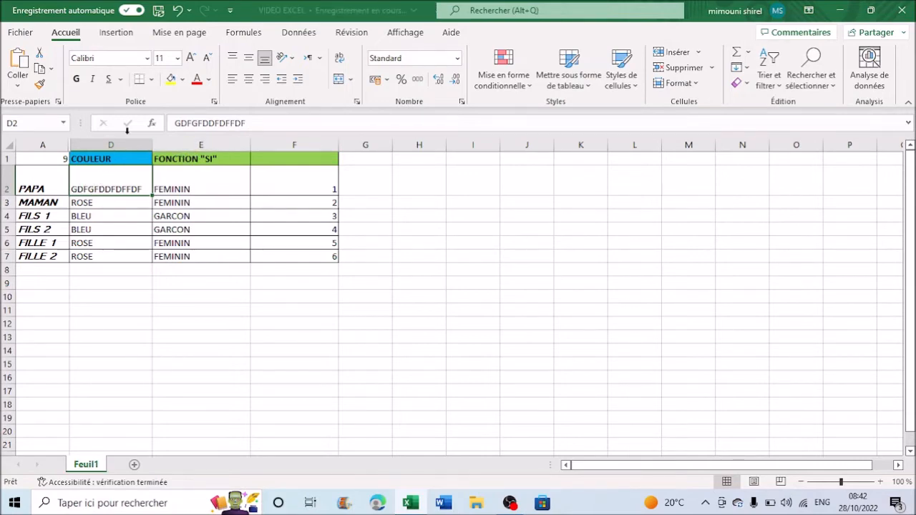
Try font size 22 on cell D2 and return it to 11
left_click(167, 58)
type("22")
key("Return")
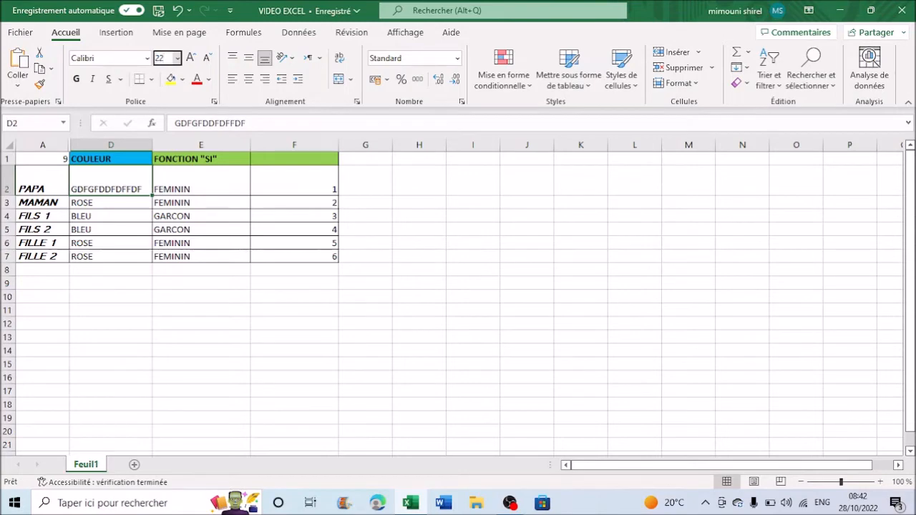
left_click(169, 62)
type("11")
key("Return")
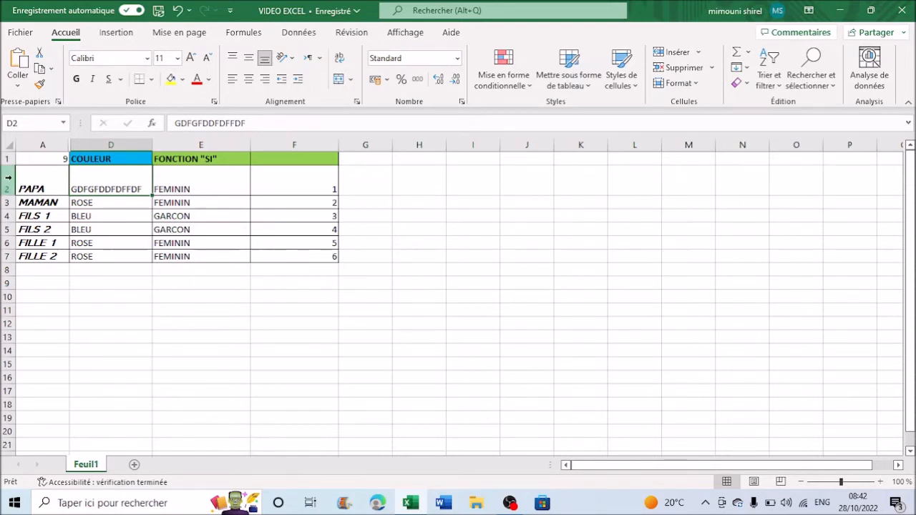
Set the height of row 2, the PAPA row, to 60
left_click(4, 177)
right_click(3, 179)
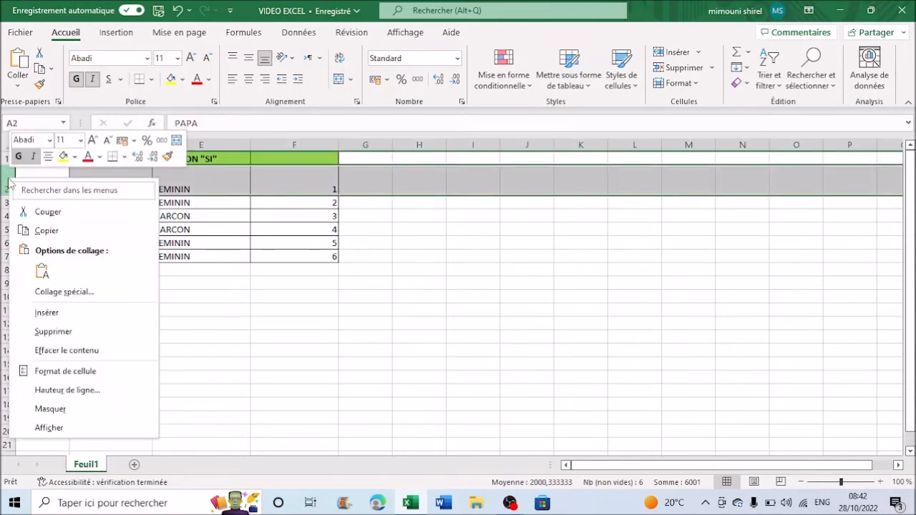
left_click(77, 391)
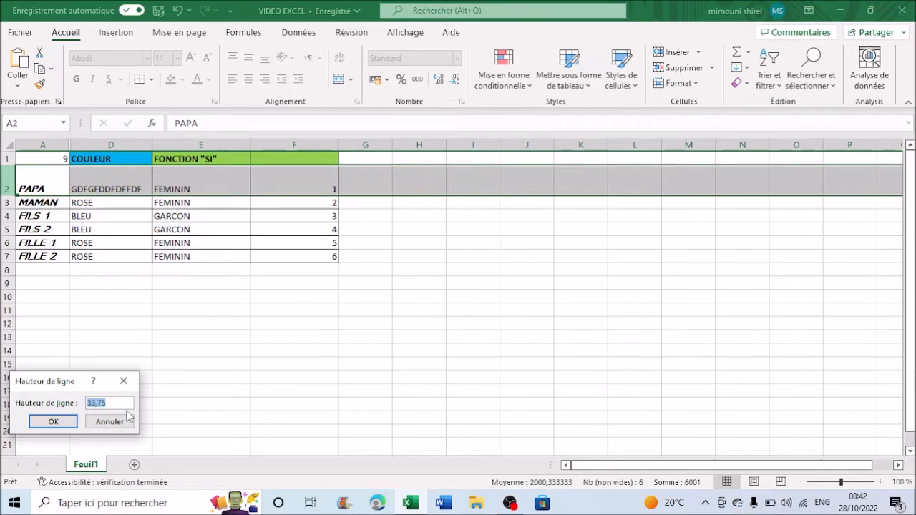
type("60")
key("Return")
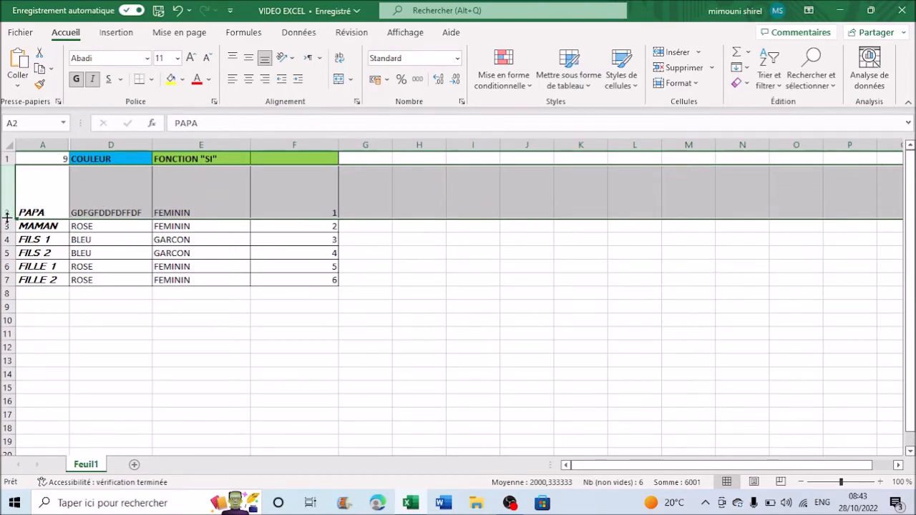
Shrink row 2 by hand until it is only slightly taller than the other rows
left_click_drag(6, 218, 9, 184)
left_click(248, 319)
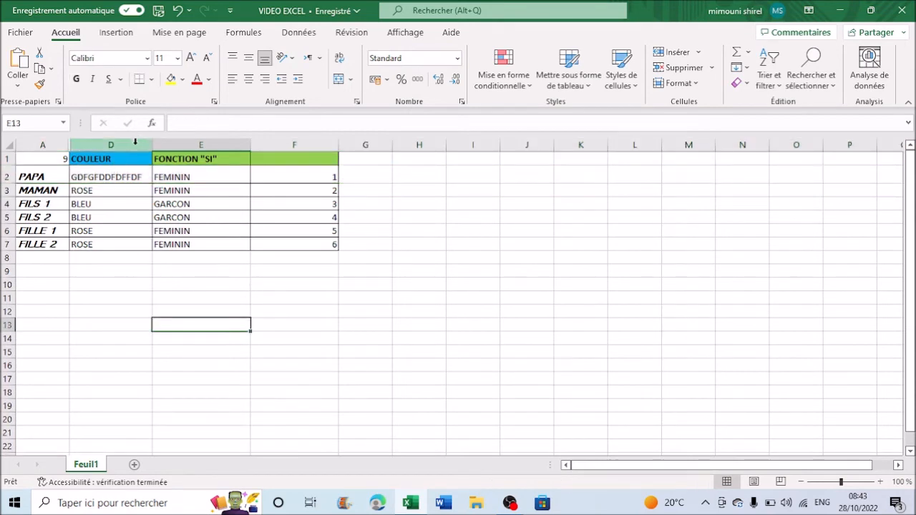
Widen the COULEUR column D by hand far beyond its text, ending at a width of about 74
left_click(134, 142)
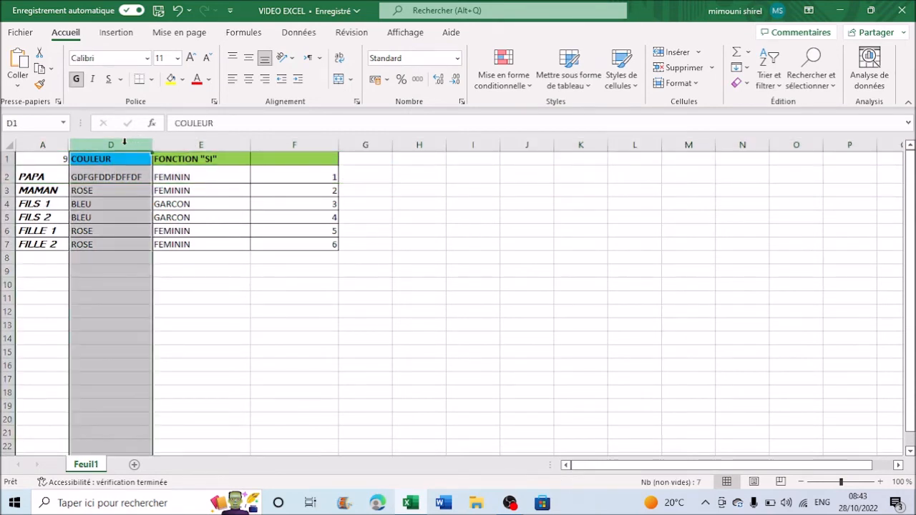
left_click_drag(153, 143, 494, 156)
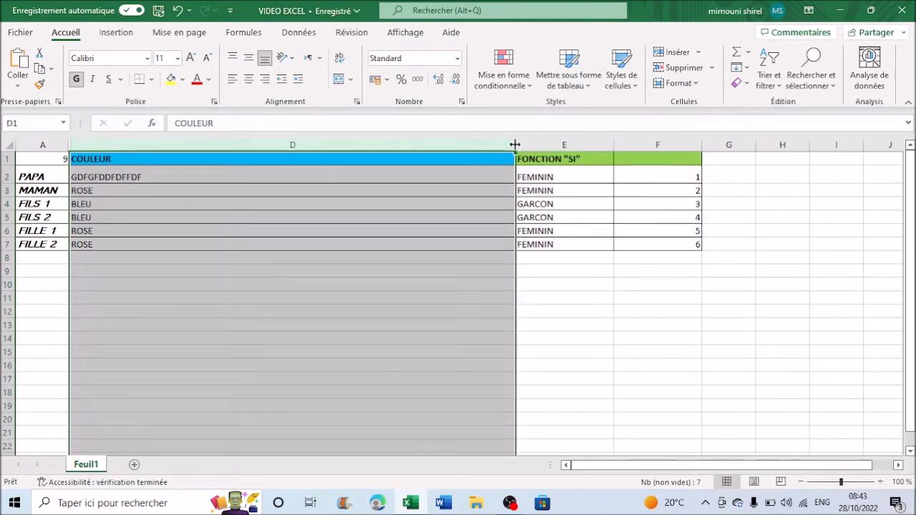
left_click_drag(514, 143, 423, 154)
left_click(146, 251)
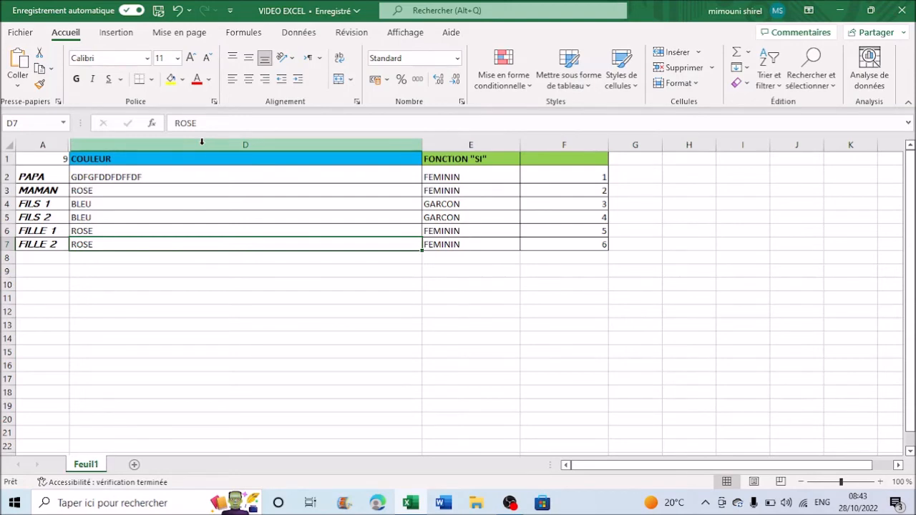
Set the width of the COULEUR column D to exactly 25
right_click(202, 142)
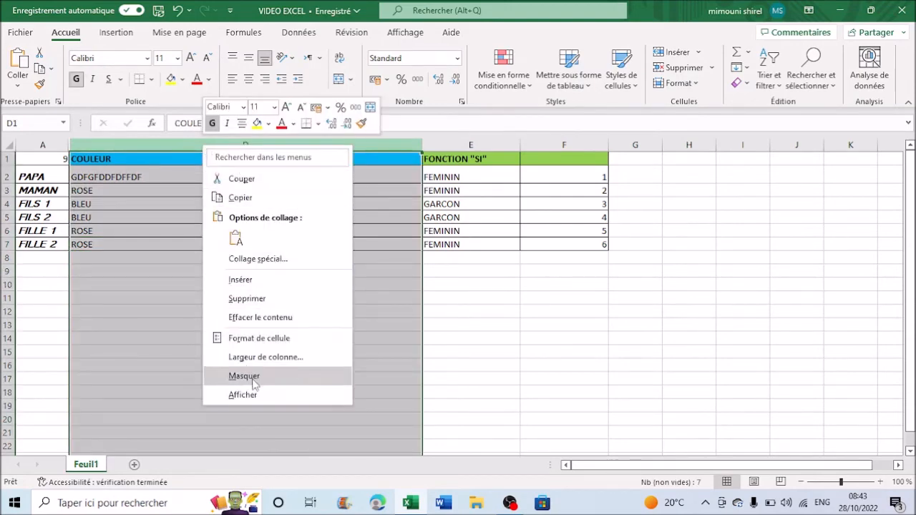
left_click(266, 357)
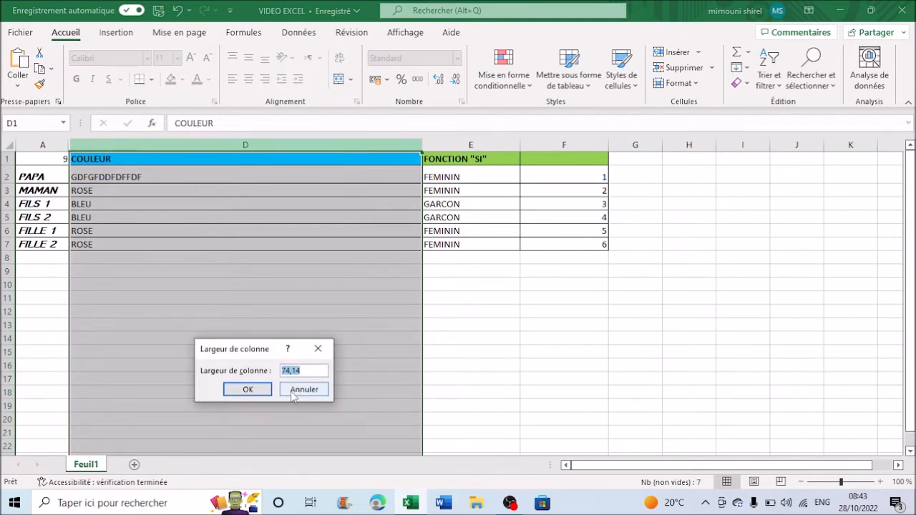
type("25")
key("Return")
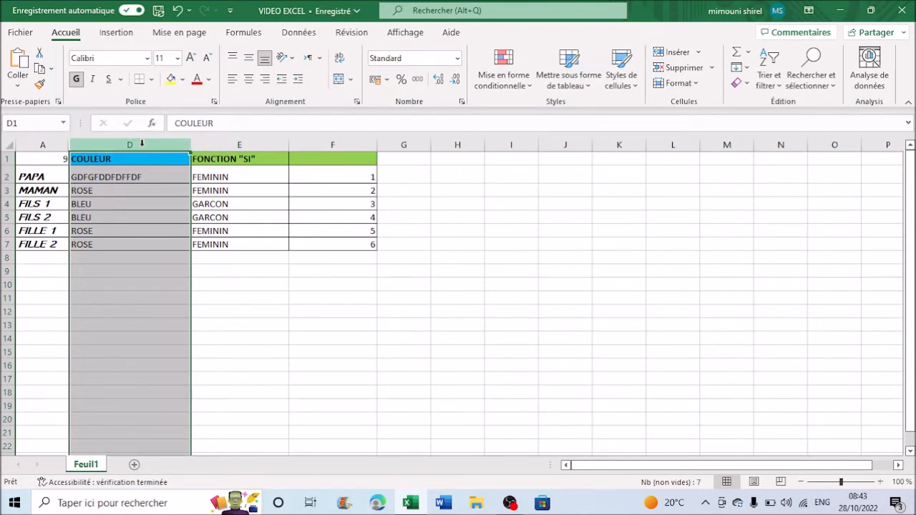
right_click(8, 177)
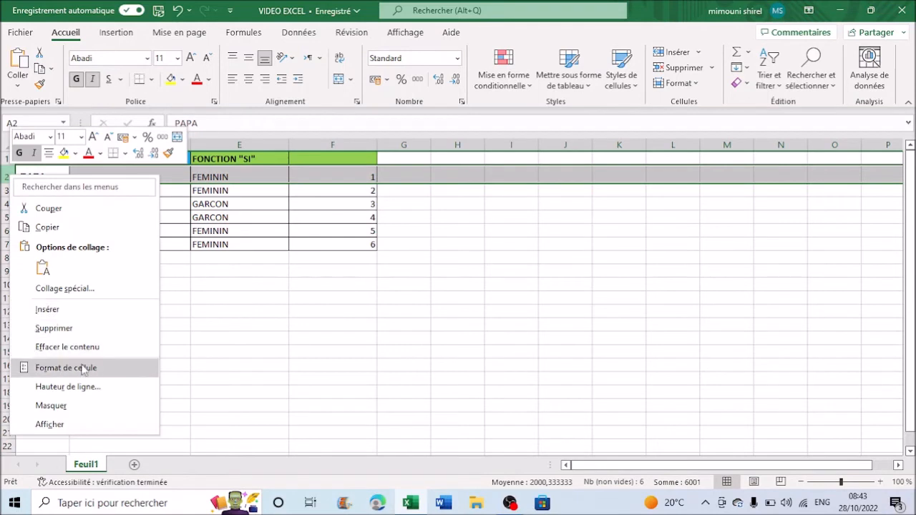
left_click(339, 310)
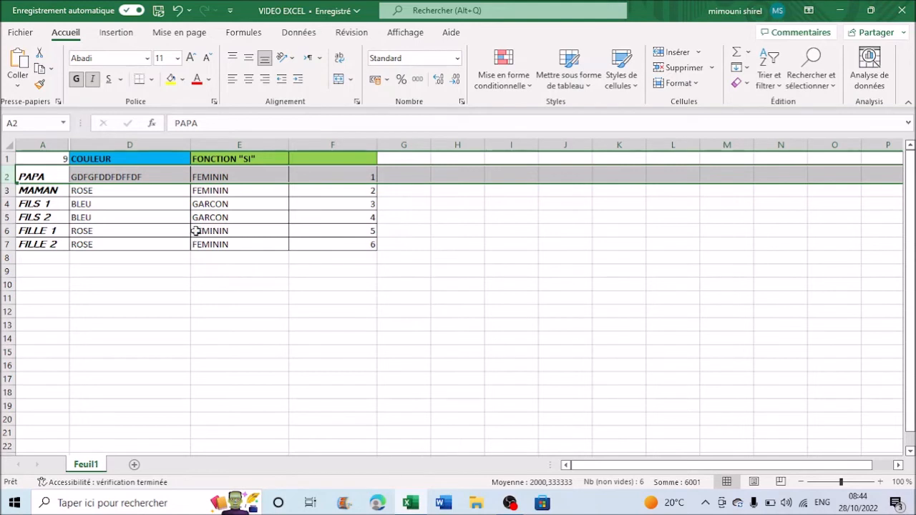
Hide row 4, which holds the FILS 1 entry
left_click(53, 203)
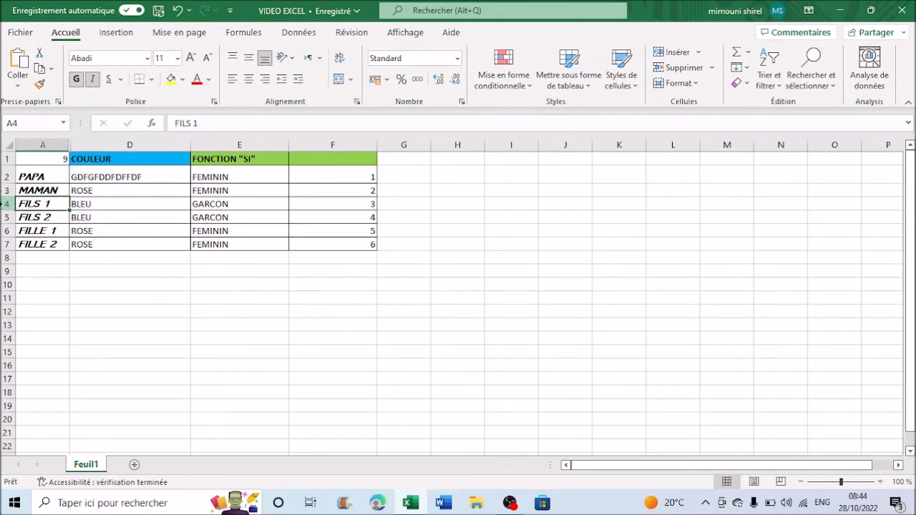
left_click(6, 204)
right_click(6, 204)
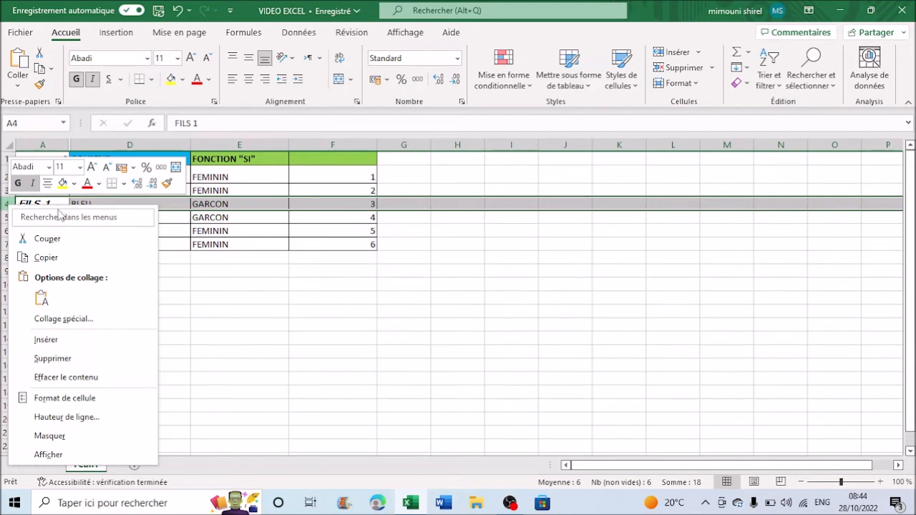
left_click(59, 436)
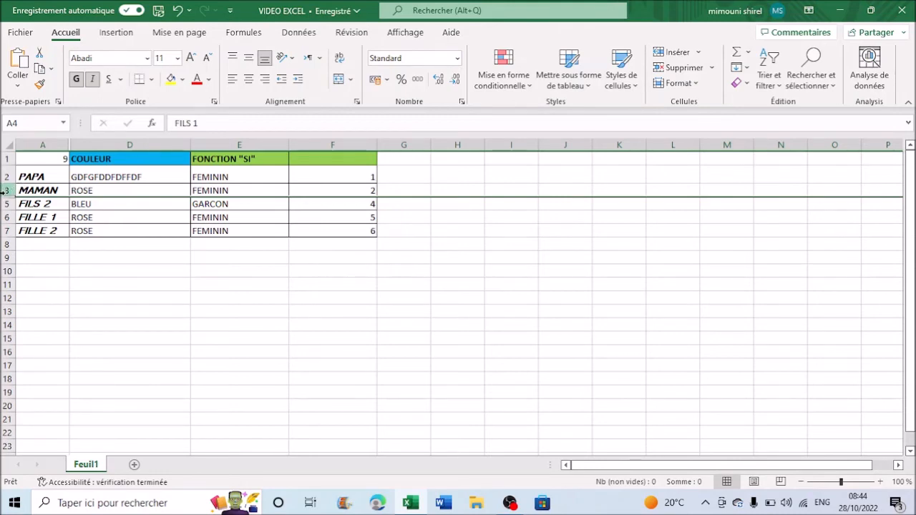
Unhide the FILS 1 row by selecting the neighbouring rows 3 and 5 around it
left_click_drag(5, 190, 4, 205)
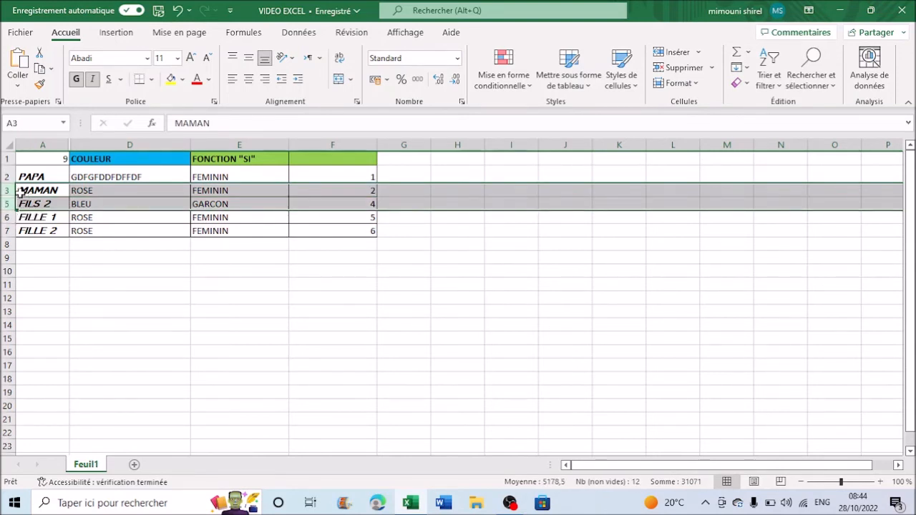
right_click(20, 191)
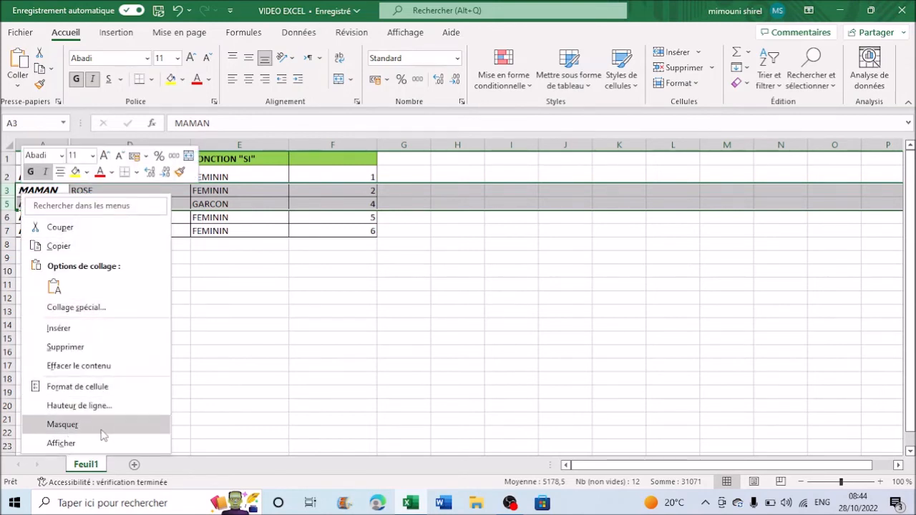
left_click(61, 443)
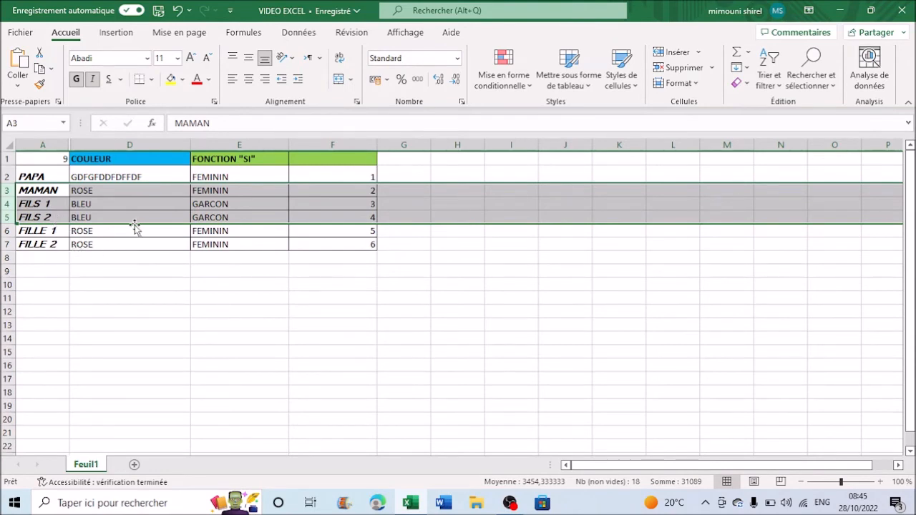
left_click(138, 311)
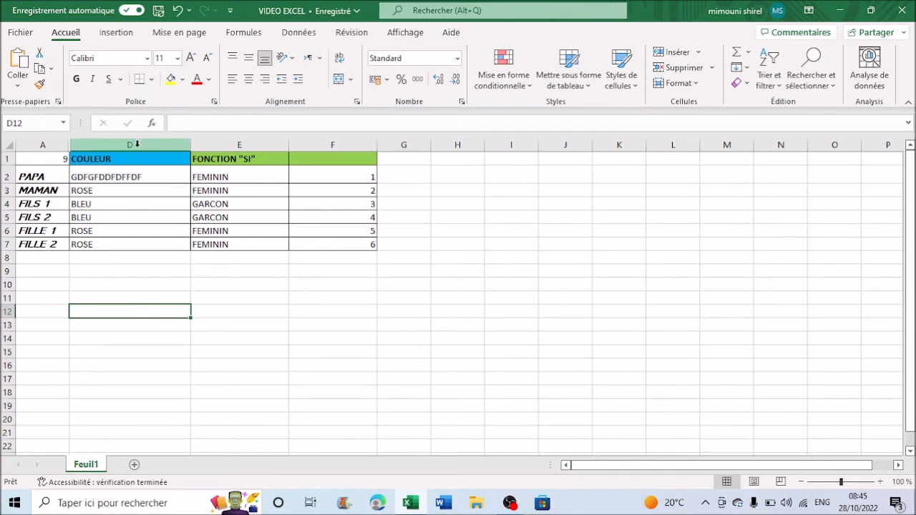
Hide column D, which holds the COULEUR data
left_click(135, 143)
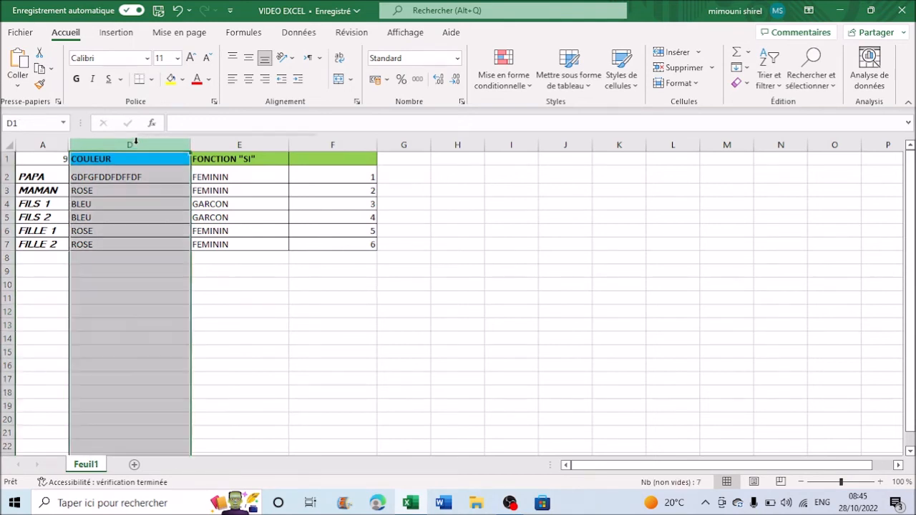
right_click(136, 145)
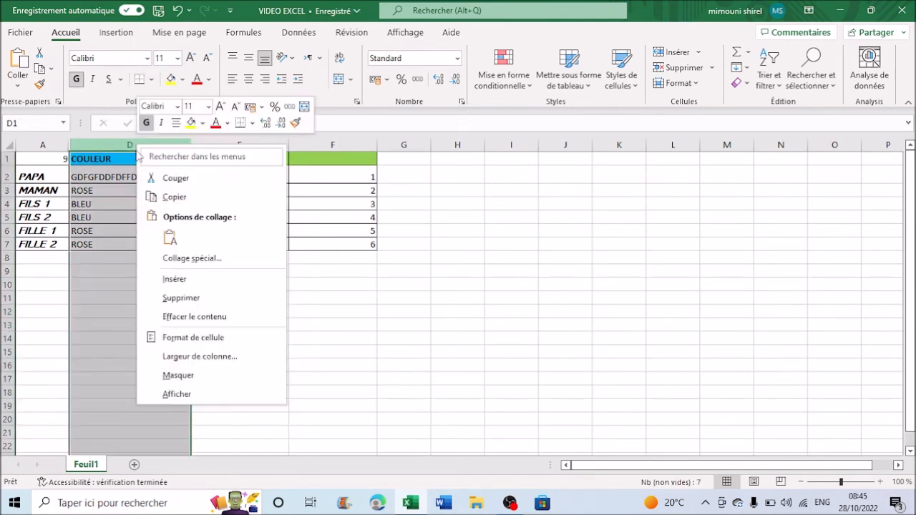
left_click(179, 376)
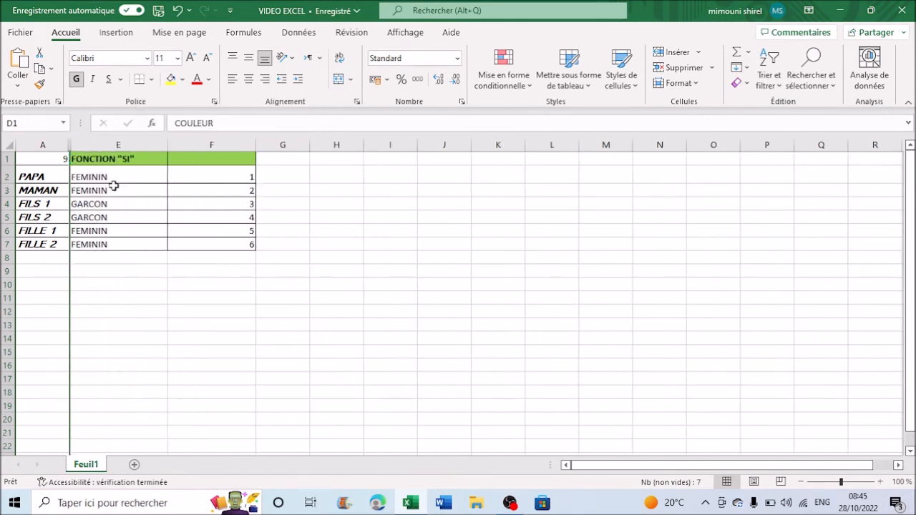
Unhide all hidden columns between A and E by selecting those two columns together
left_click(48, 144)
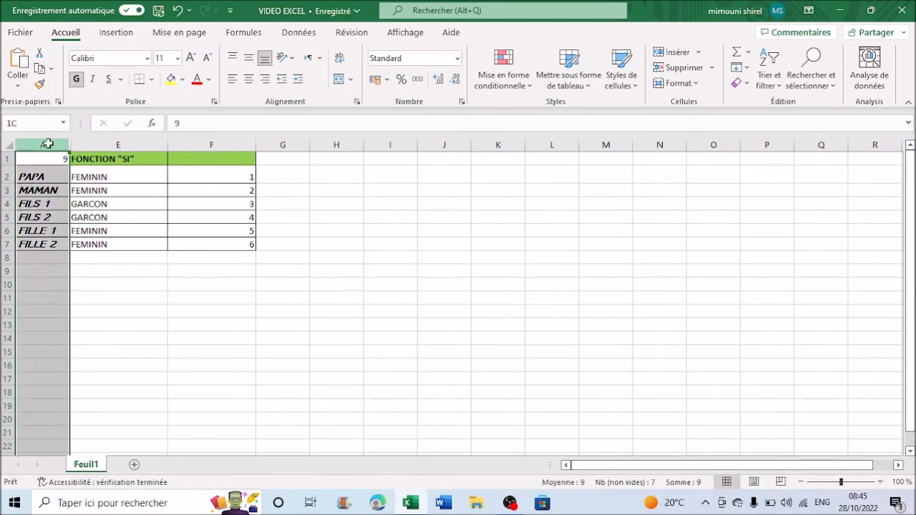
left_click_drag(48, 144, 111, 140)
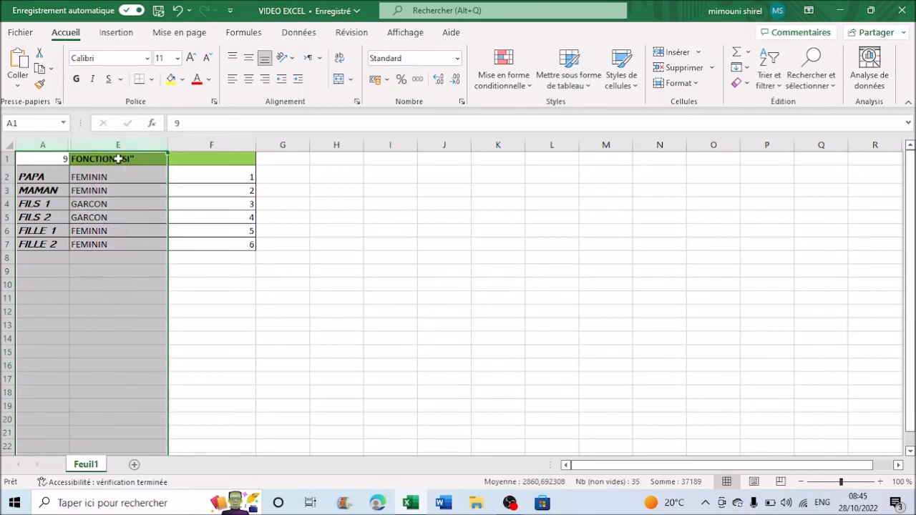
right_click(119, 145)
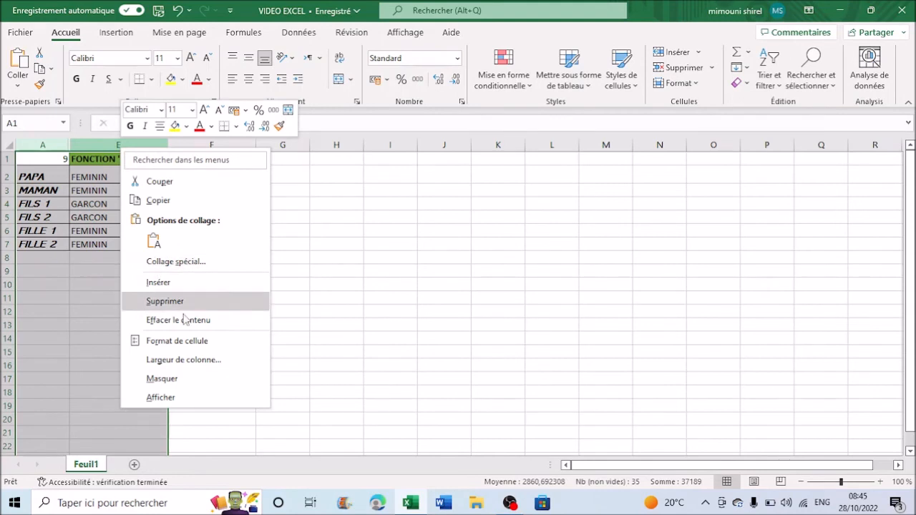
left_click(170, 397)
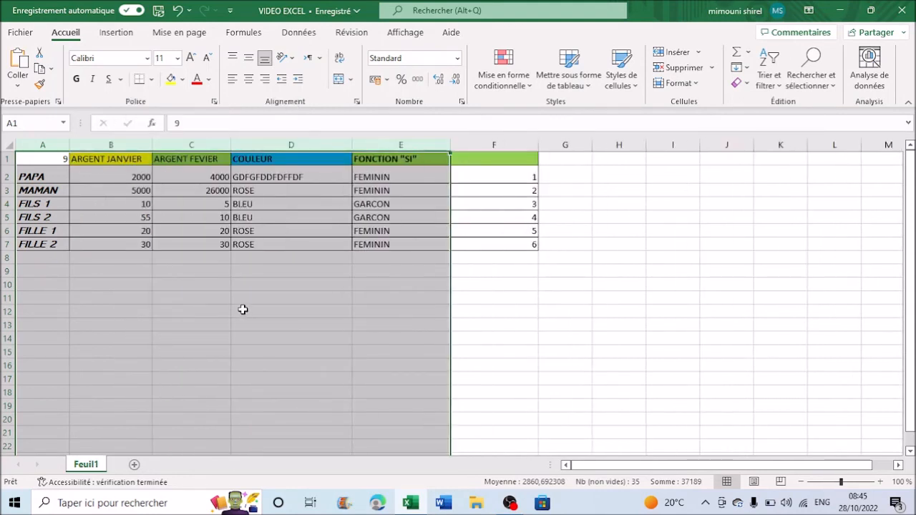